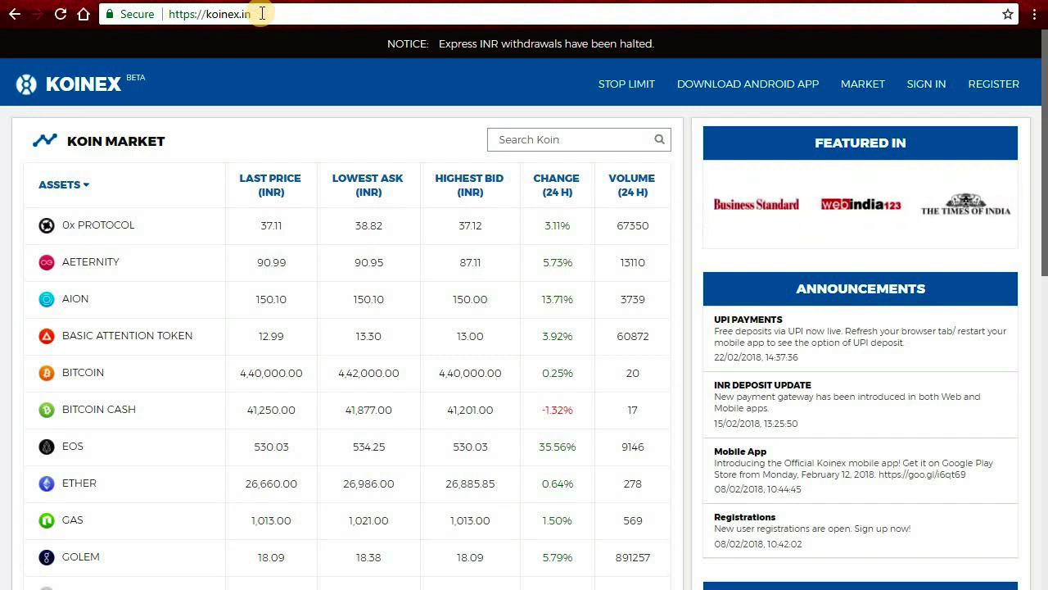
Step: Open the sign-up form and enter the user's first name, last name and email address
left_click(1007, 87)
left_click(728, 206)
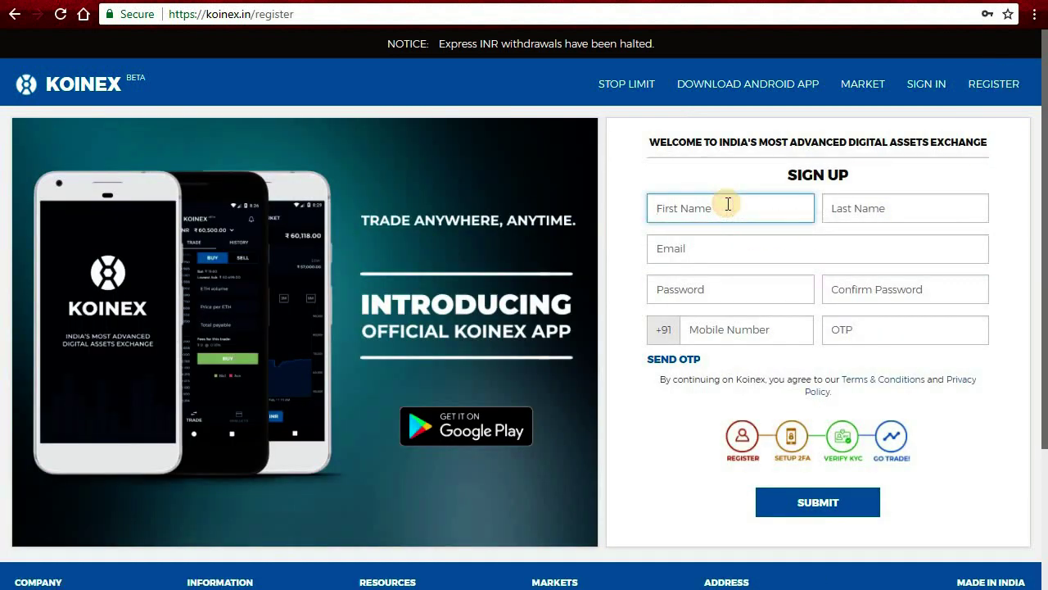
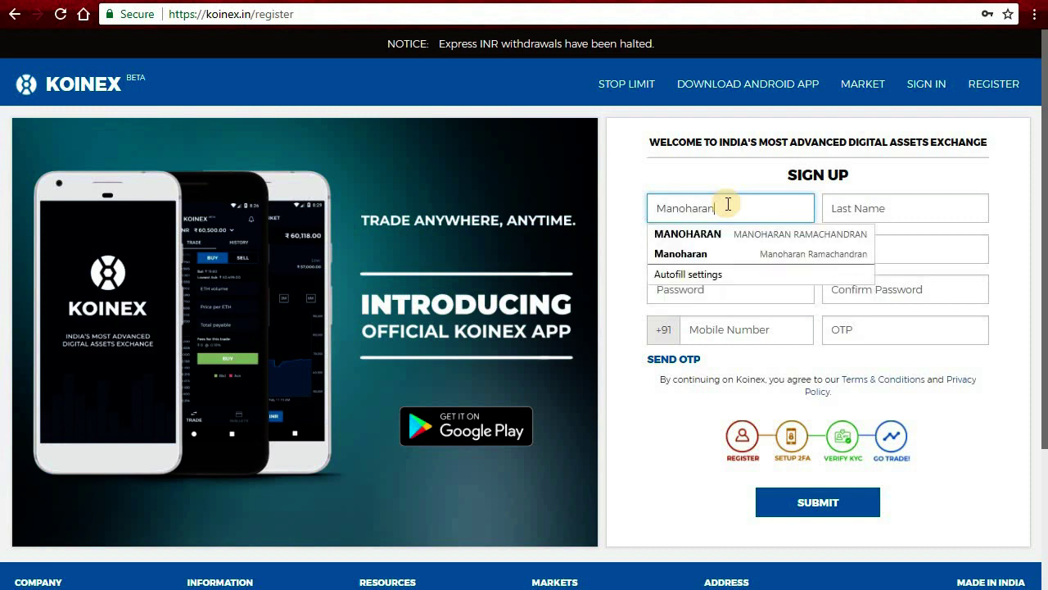
key("Tab")
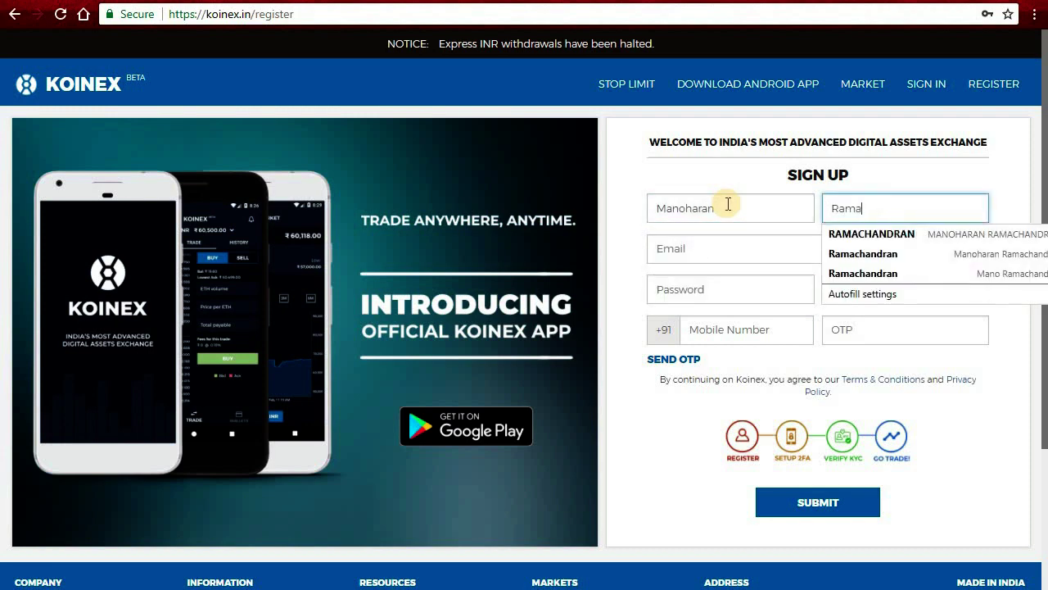
key("Tab")
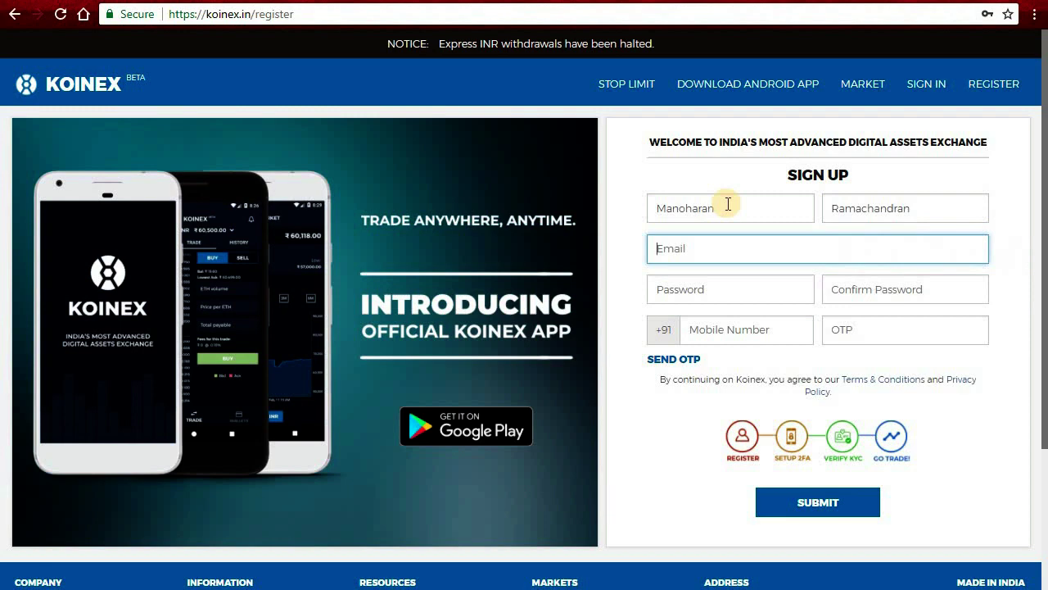
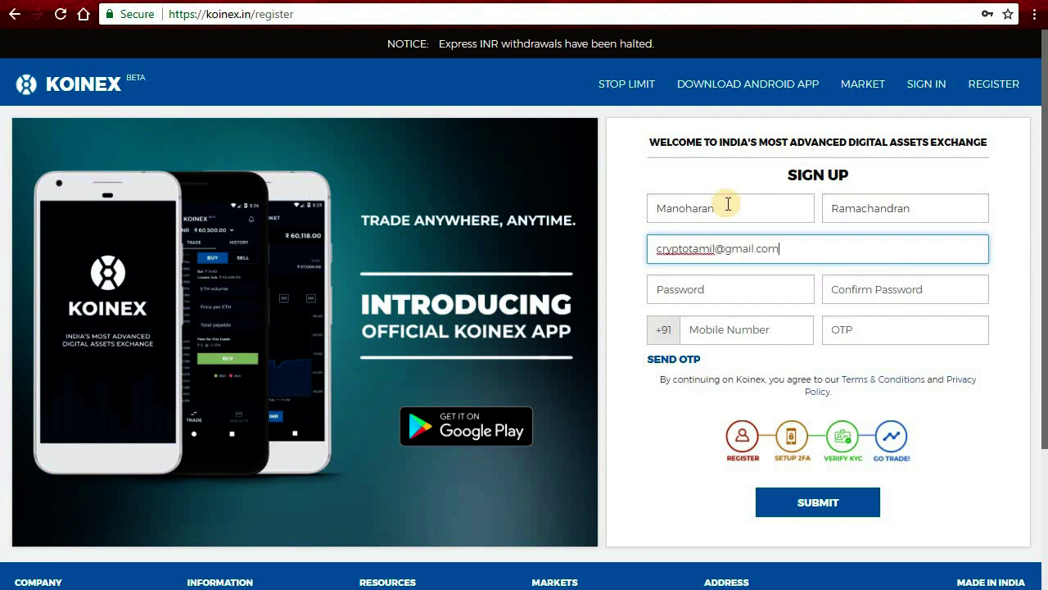
Step: Enter and confirm the account password, then request an OTP for the mobile number
key("Tab")
type("************")
key("Tab")
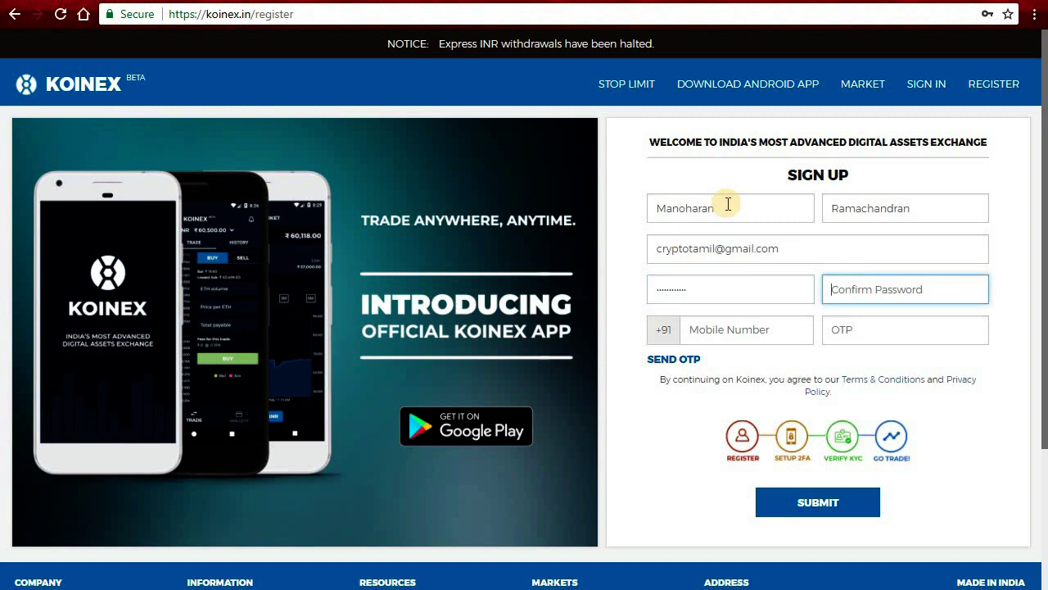
type("************")
key("Tab")
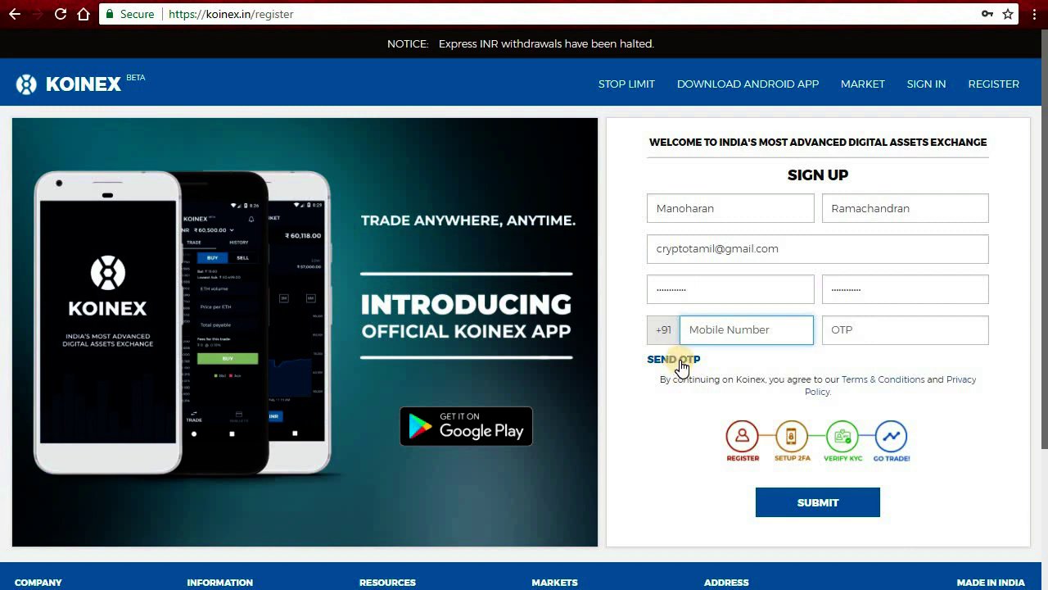
left_click(870, 330)
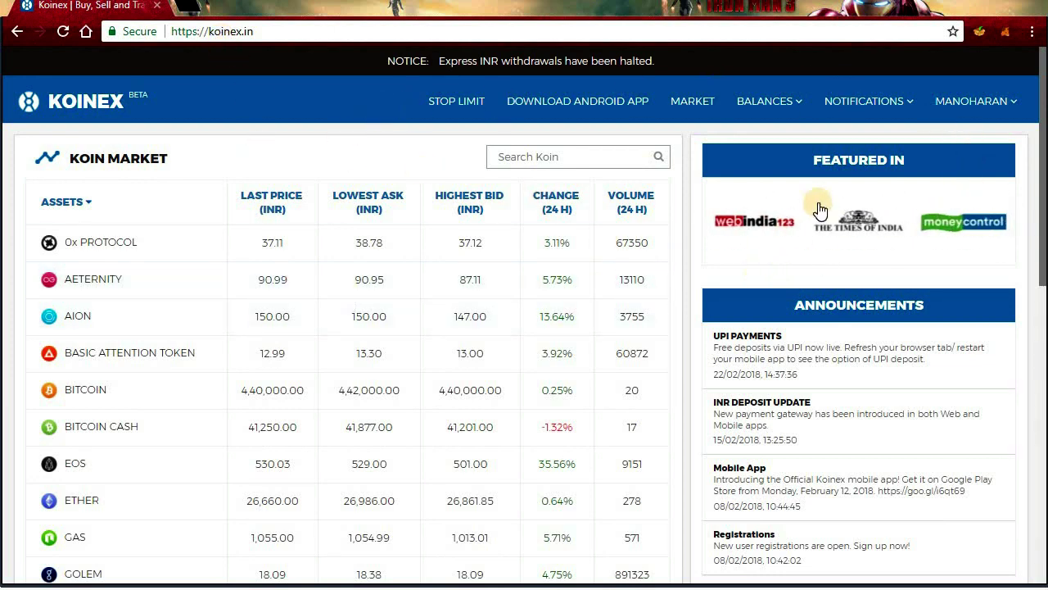
Step: Go to PROFILE from the user-name menu and scroll down to the blank KYC Details and Bank Details forms
left_click(998, 103)
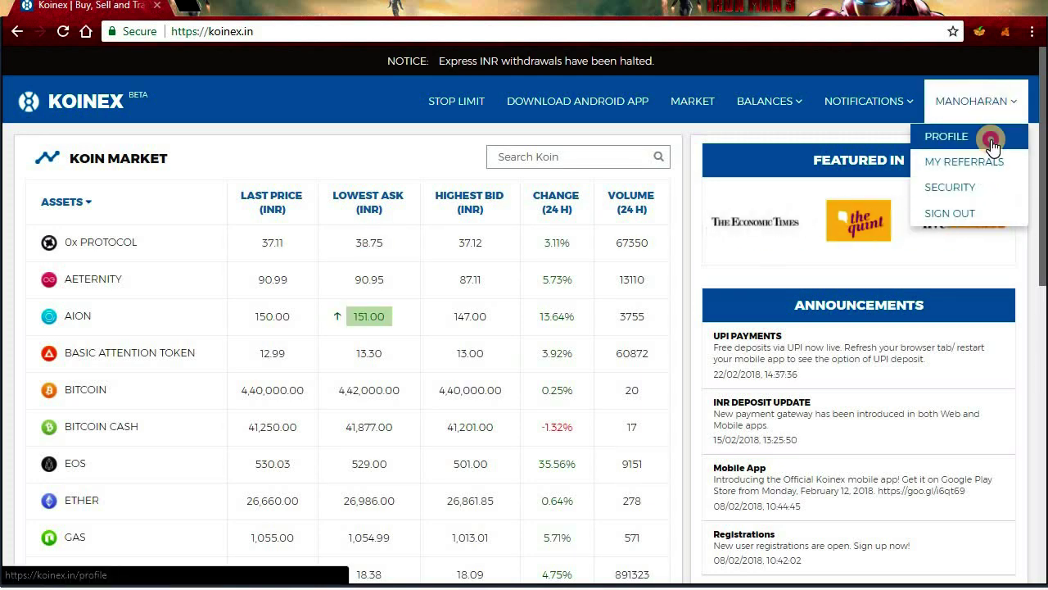
left_click(994, 146)
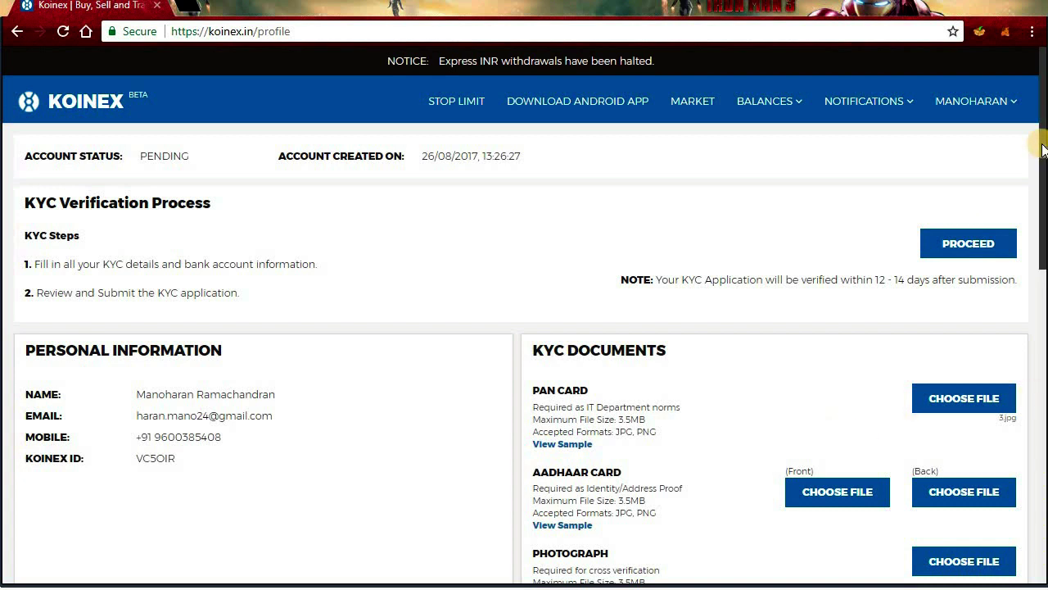
scroll(1042, 200, "down", 3)
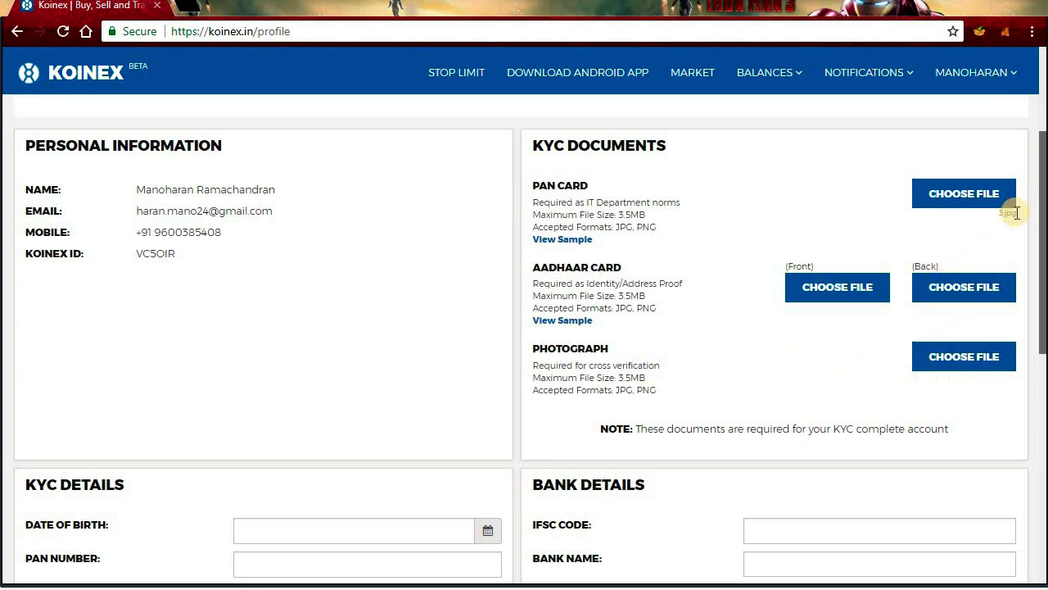
left_click_drag(1041, 194, 1032, 339)
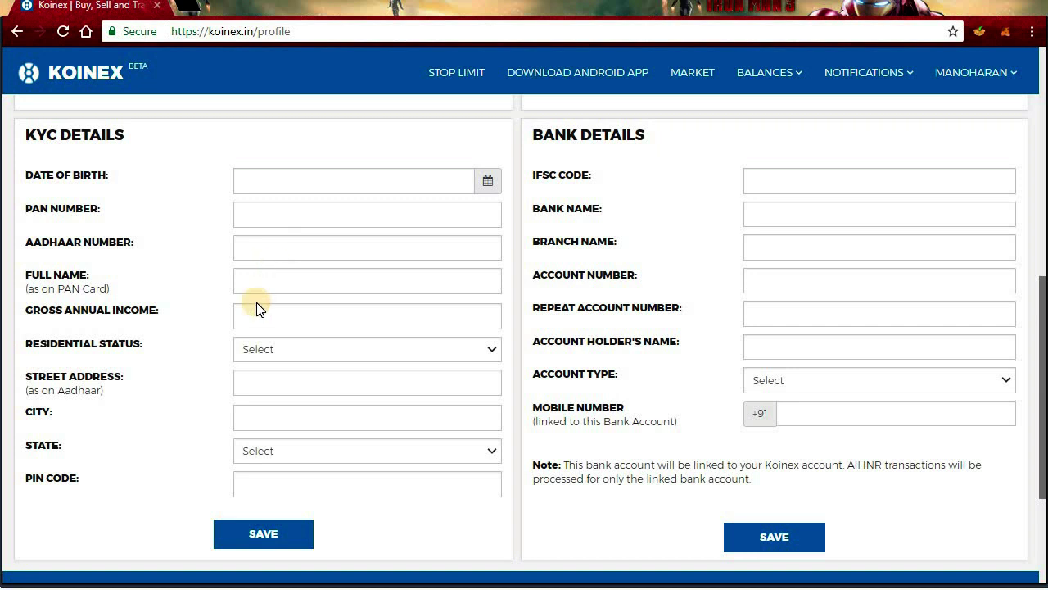
left_click(251, 352)
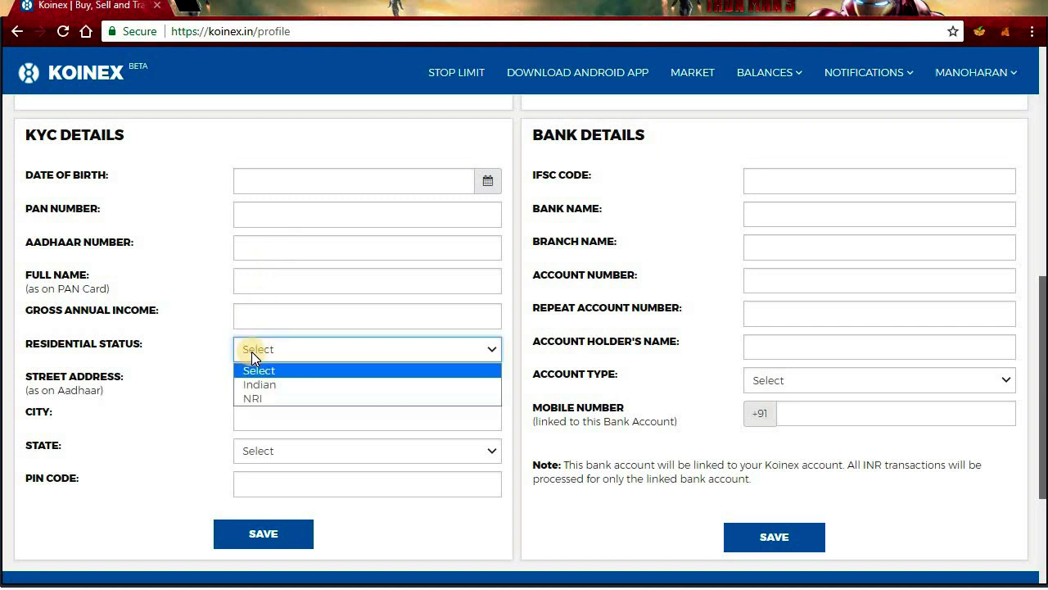
left_click(140, 385)
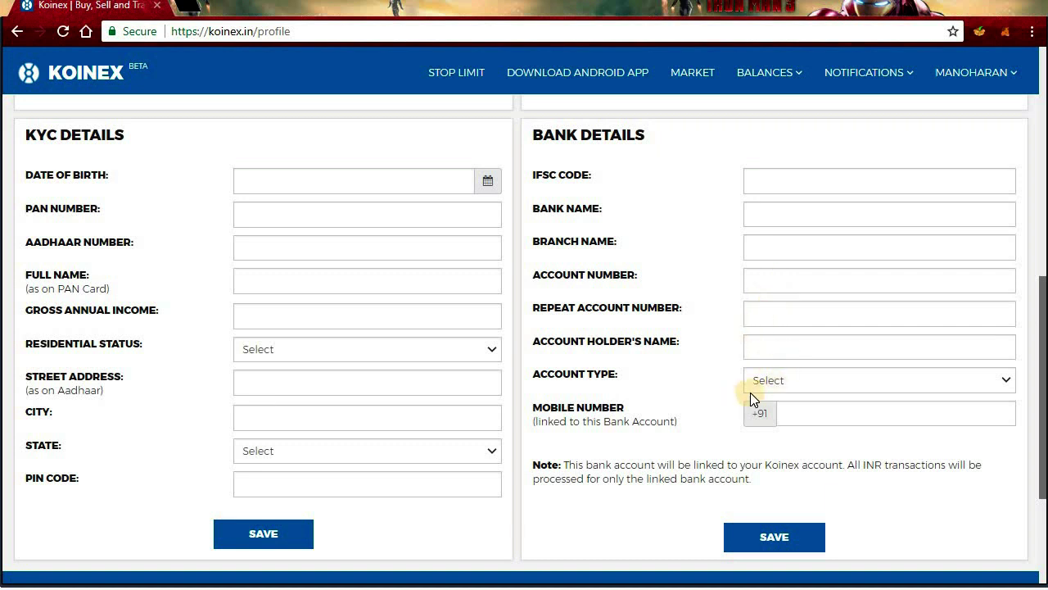
left_click(783, 388)
left_click(717, 413)
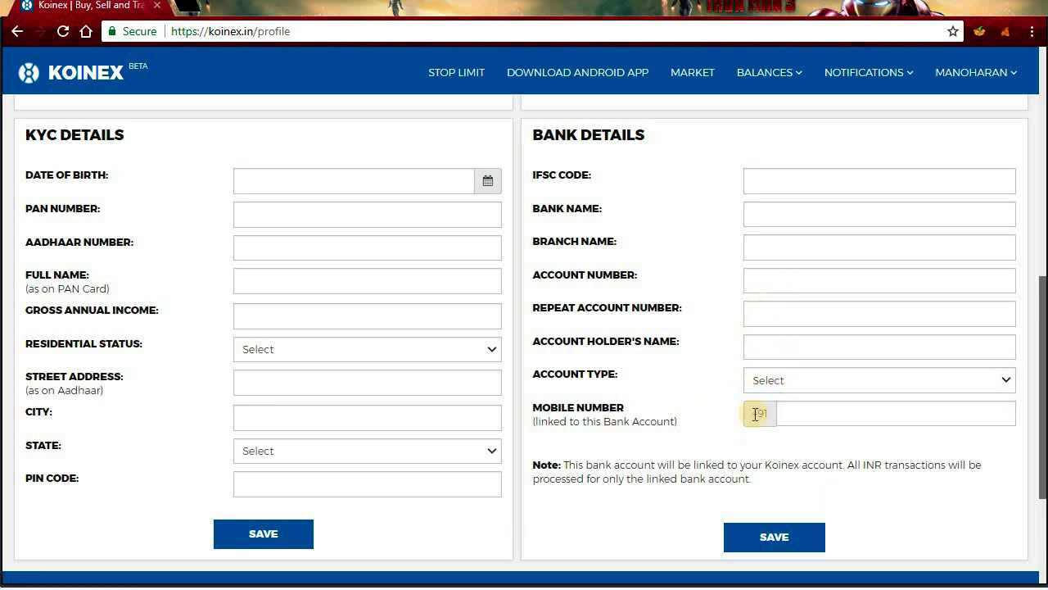
left_click(806, 415)
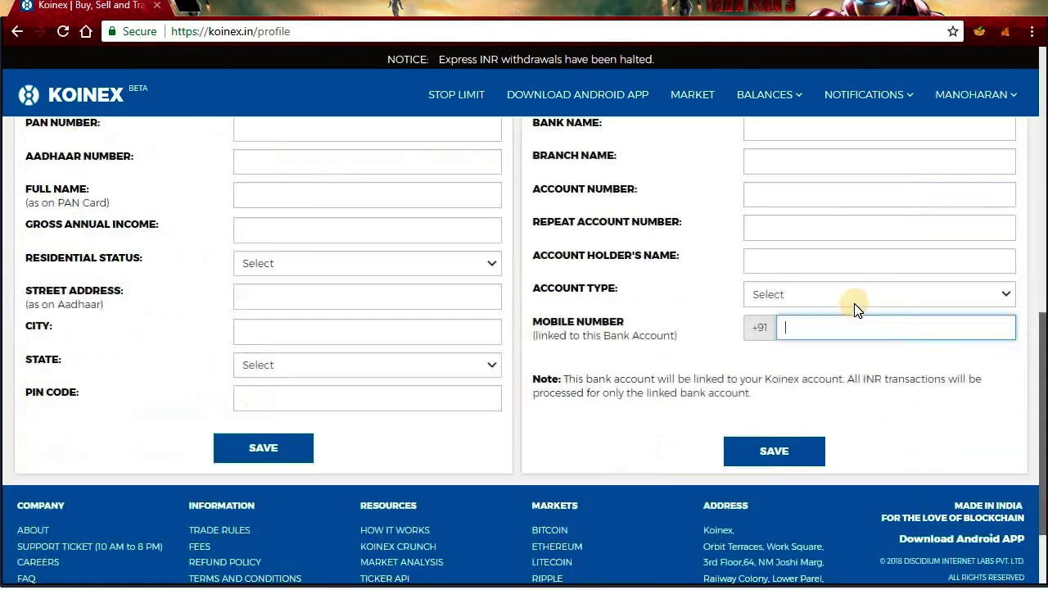
Step: Check that NOTIFICATIONS is empty, then open the BALANCES wallet dropdown
scroll(854, 308, "down", 2)
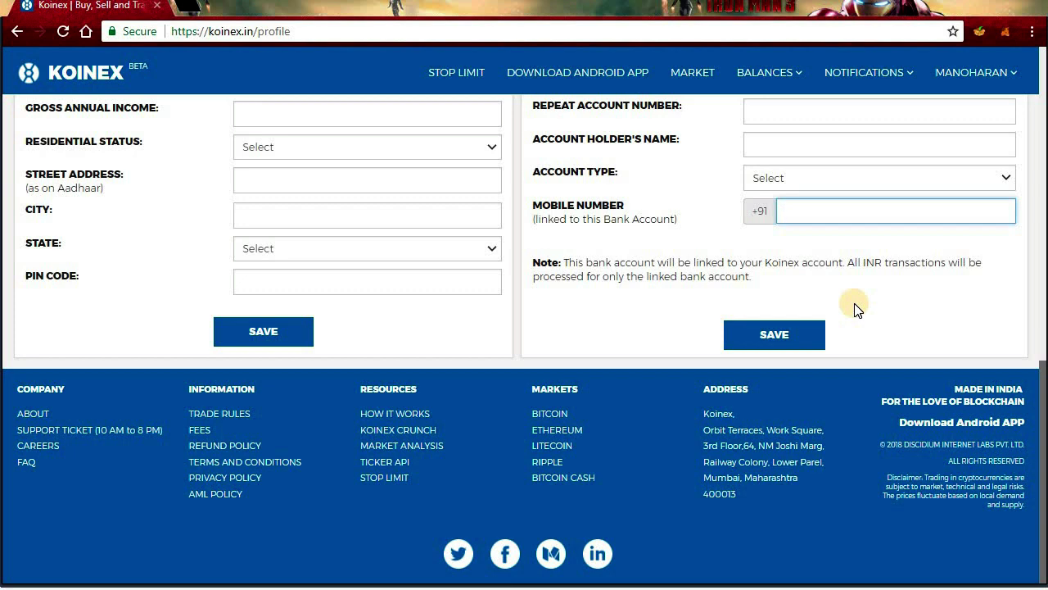
left_click(899, 72)
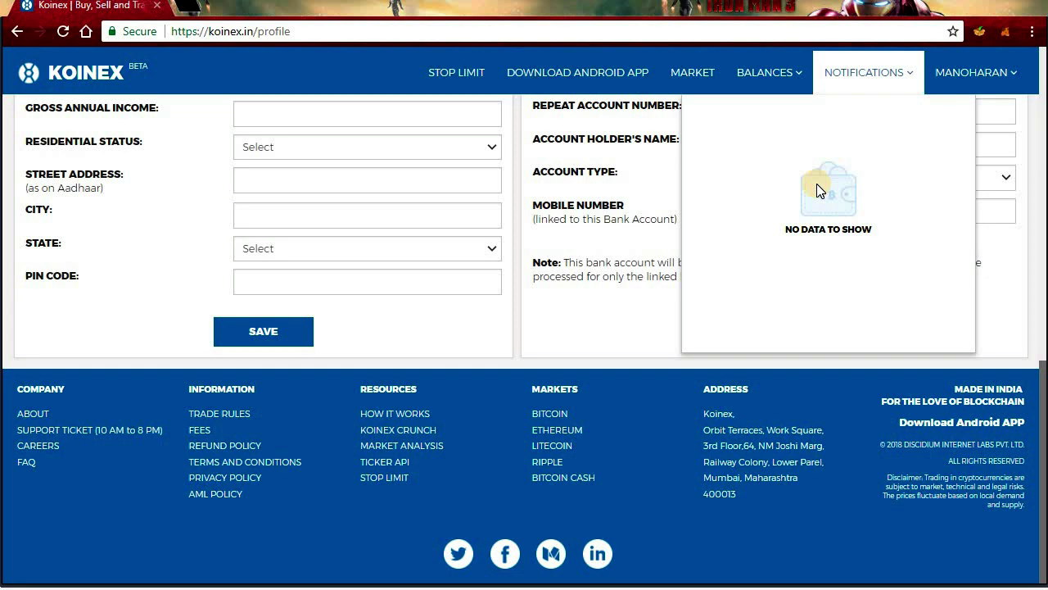
scroll(816, 189, "up", 1)
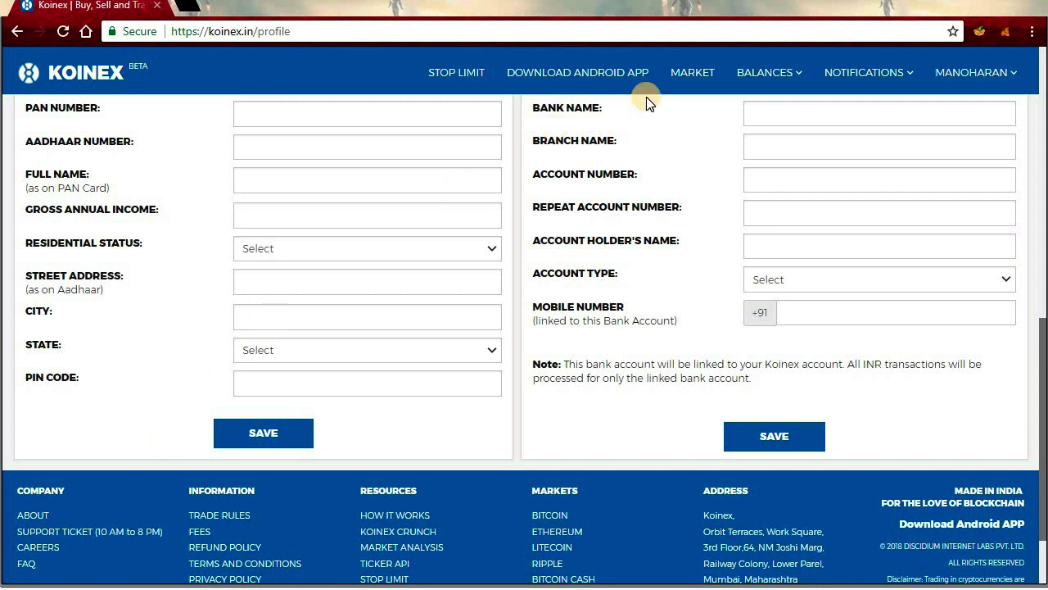
left_click(773, 74)
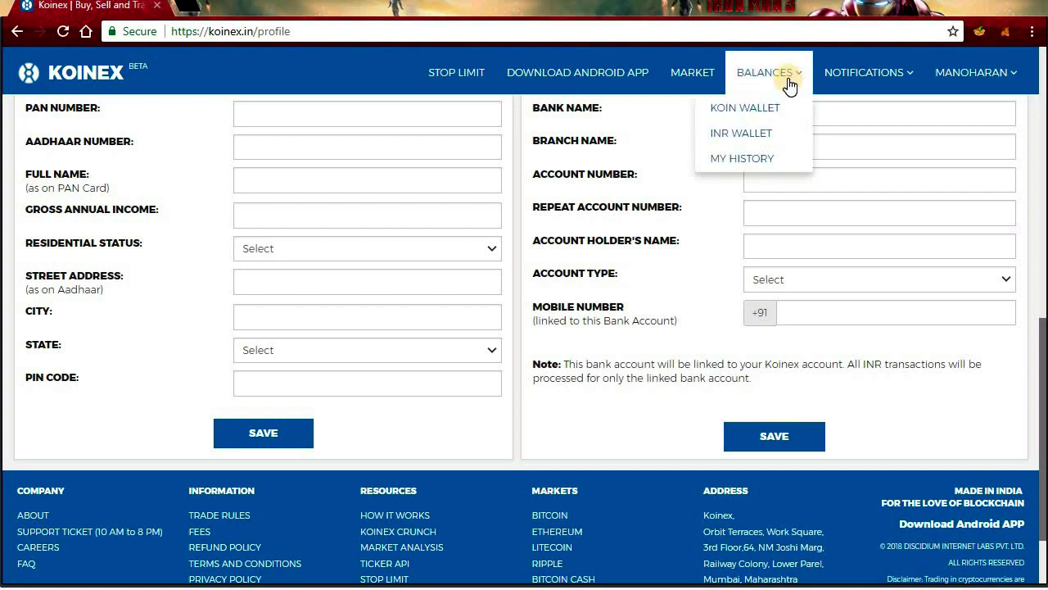
Step: Open the INR Wallet and highlight the UPI deposit Account Number, IFSC and Account Holder Name
left_click(761, 134)
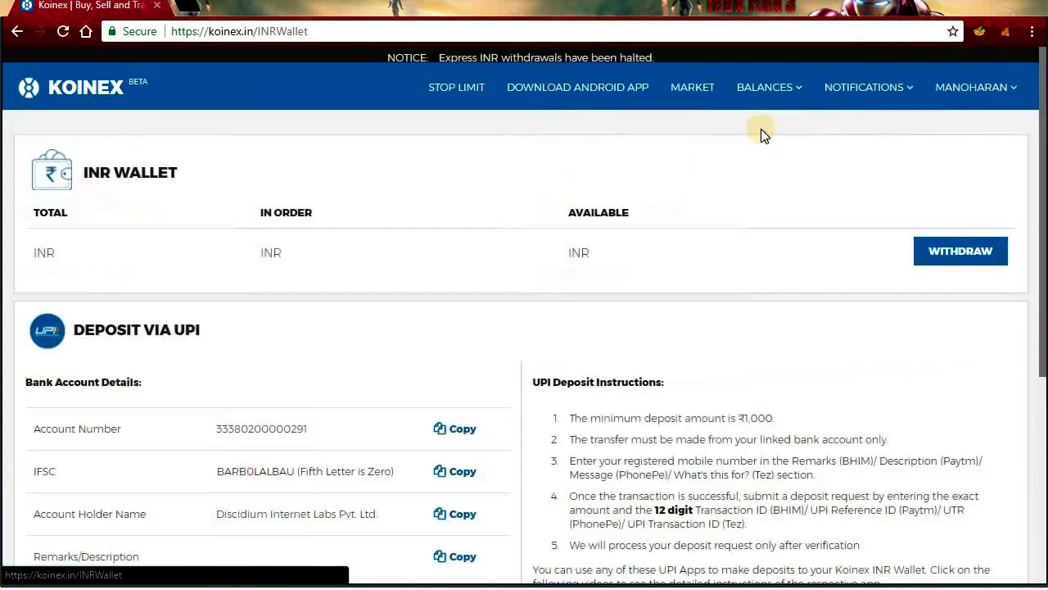
scroll(689, 277, "down", 3)
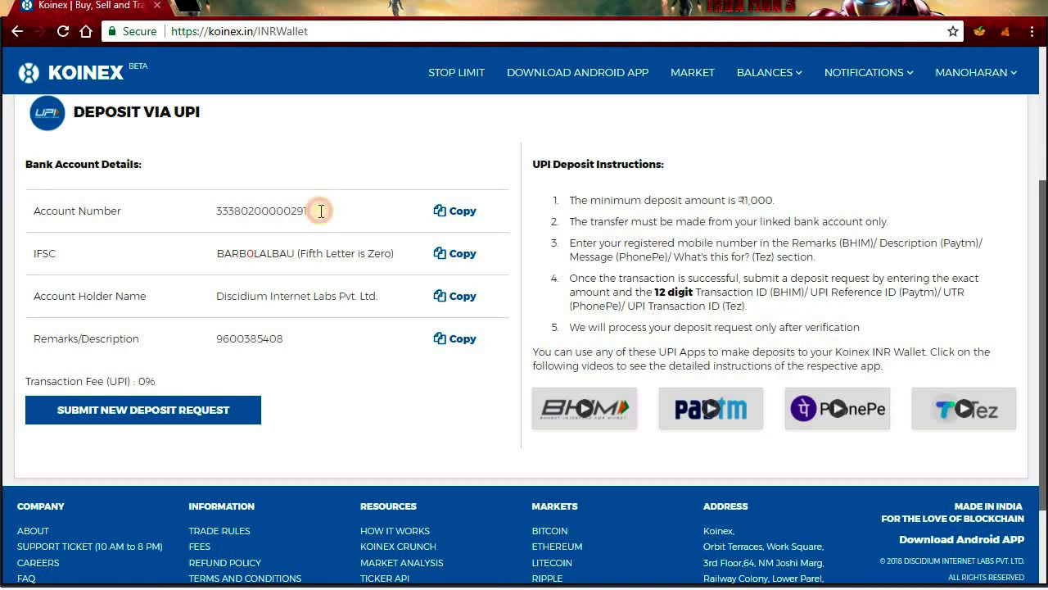
left_click_drag(321, 211, 237, 215)
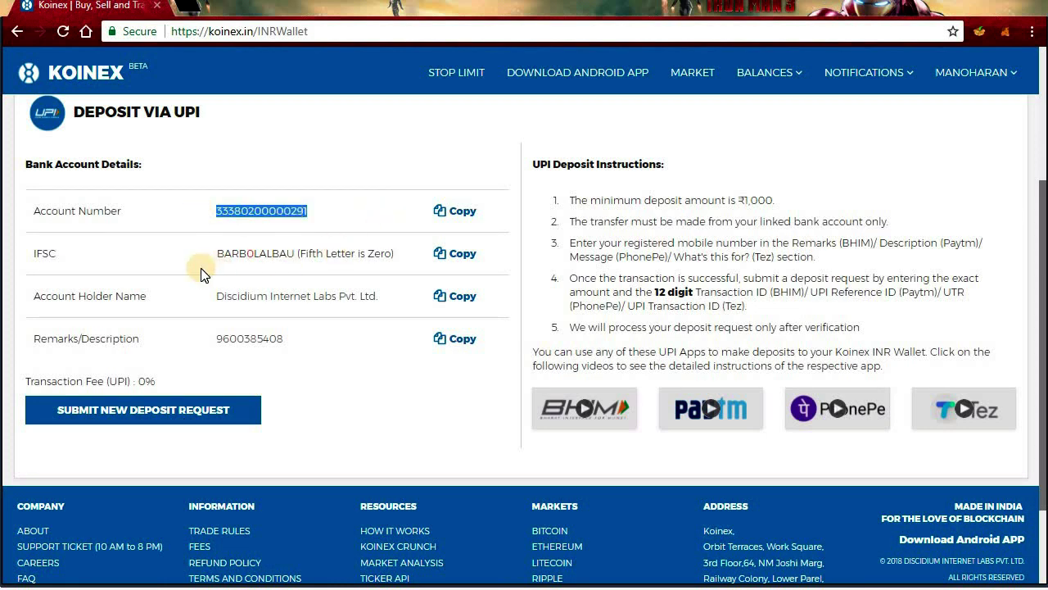
left_click_drag(216, 253, 296, 253)
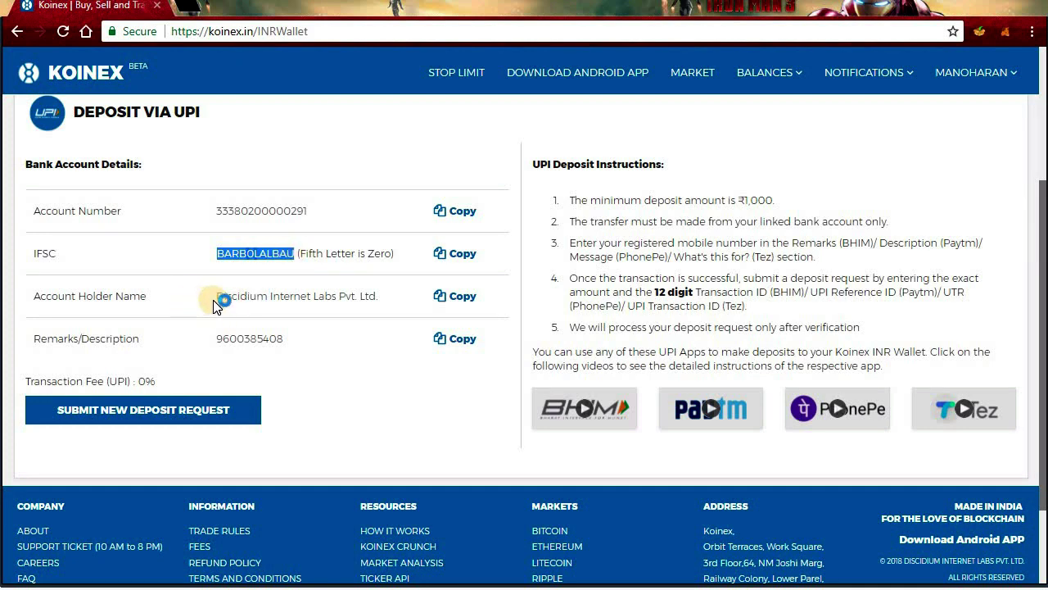
left_click_drag(214, 301, 379, 292)
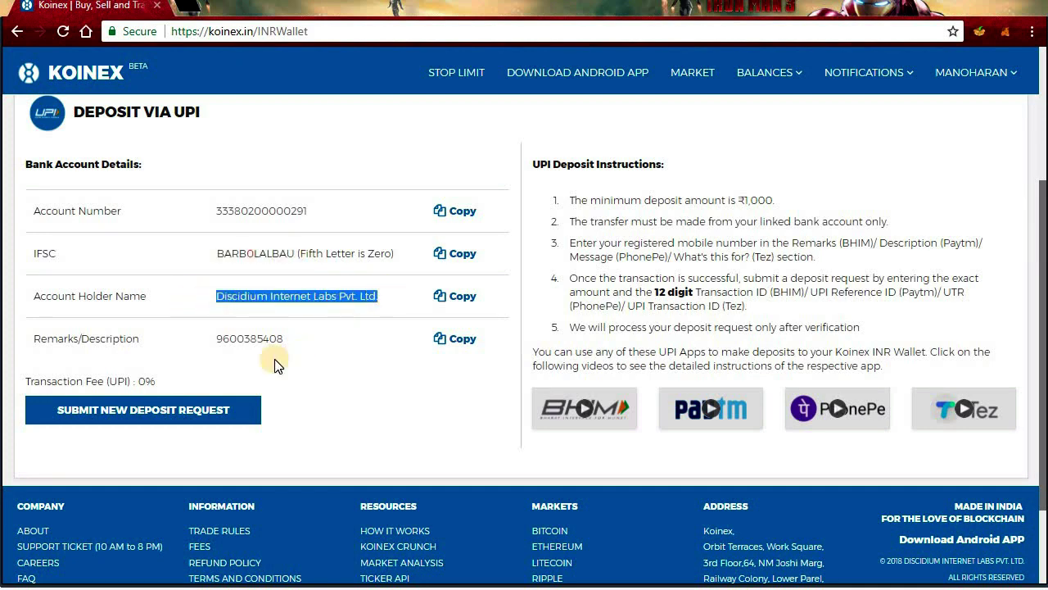
left_click(250, 366)
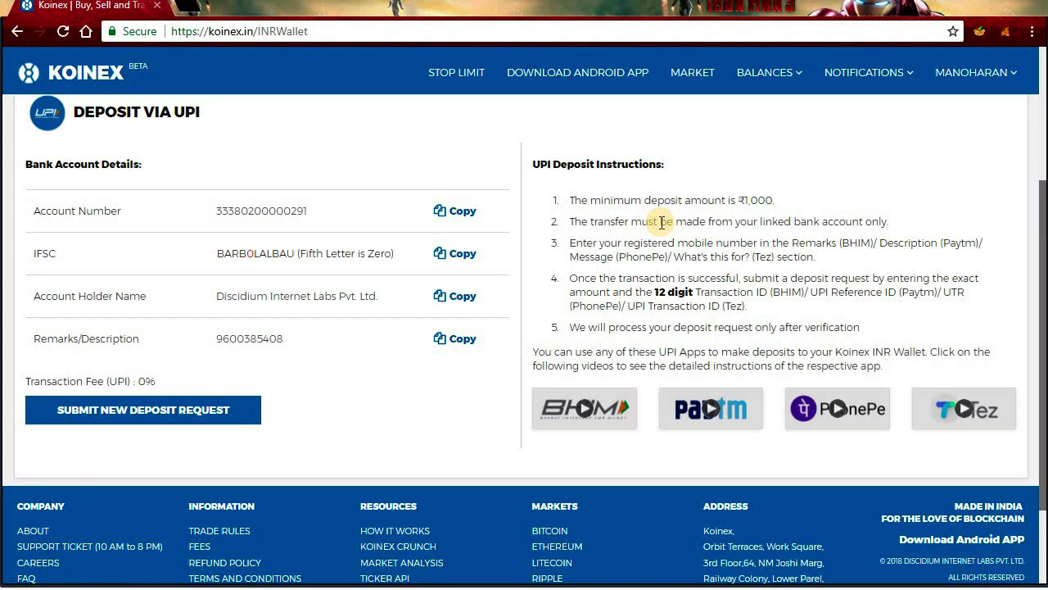
Step: Return to MARKET and scroll through the Koin Market coin price table
left_click(693, 73)
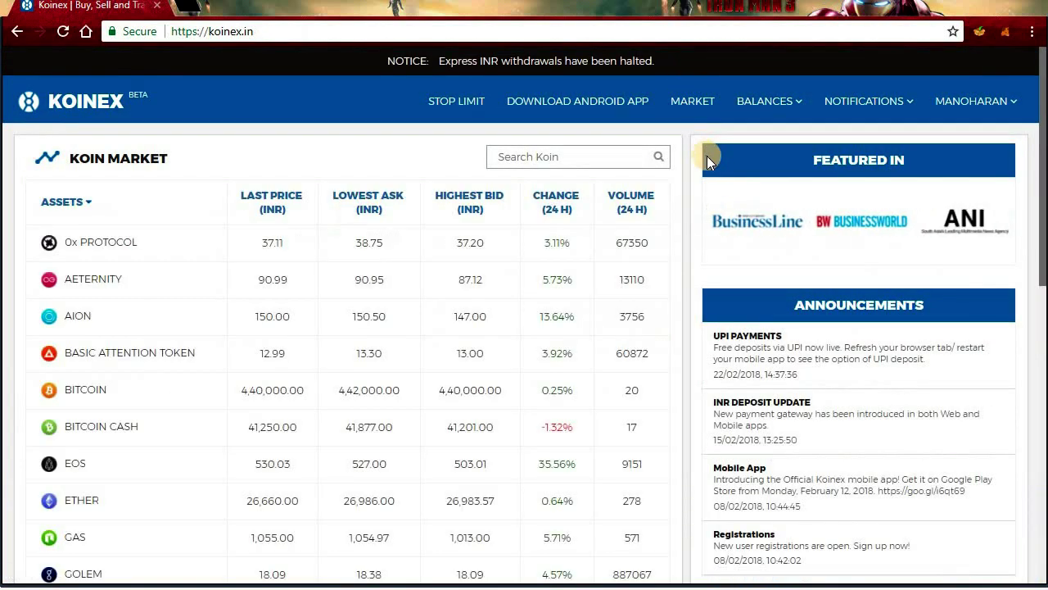
scroll(283, 211, "down", 9)
scroll(290, 243, "up", 7)
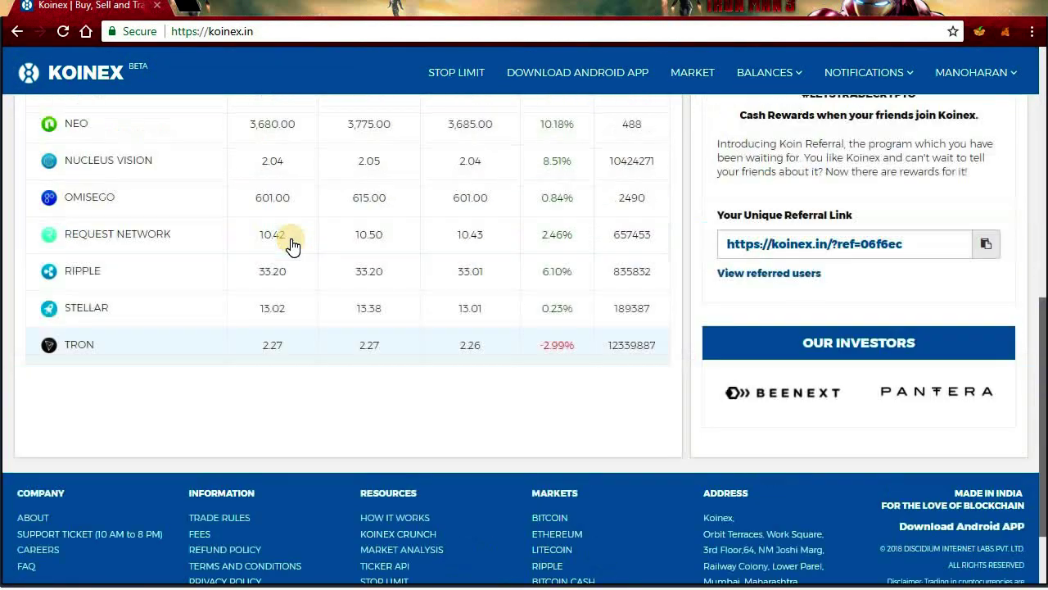
scroll(291, 243, "down", 4)
scroll(292, 241, "up", 6)
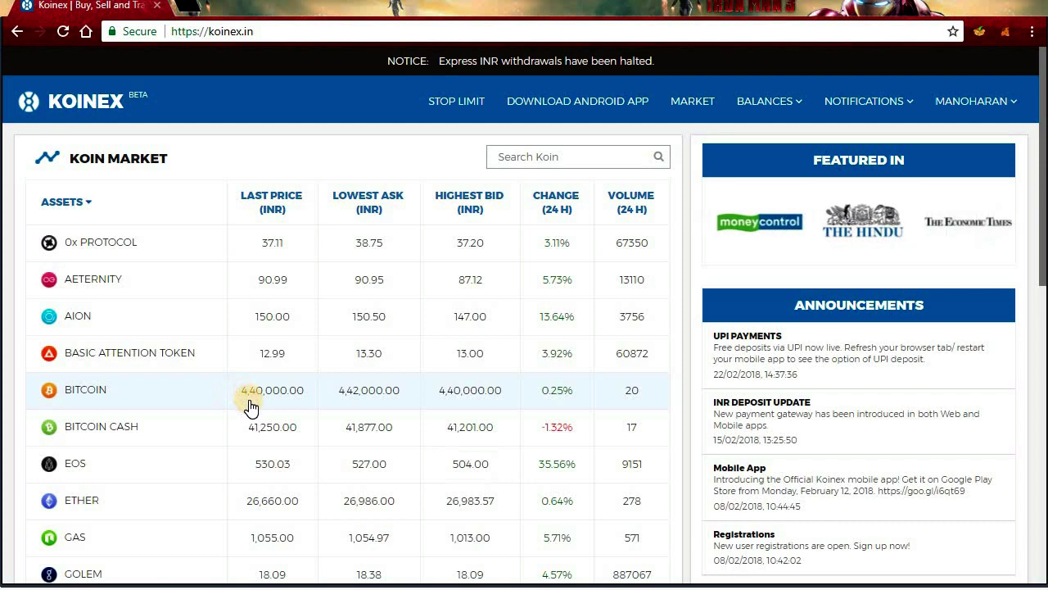
scroll(246, 409, "down", 3)
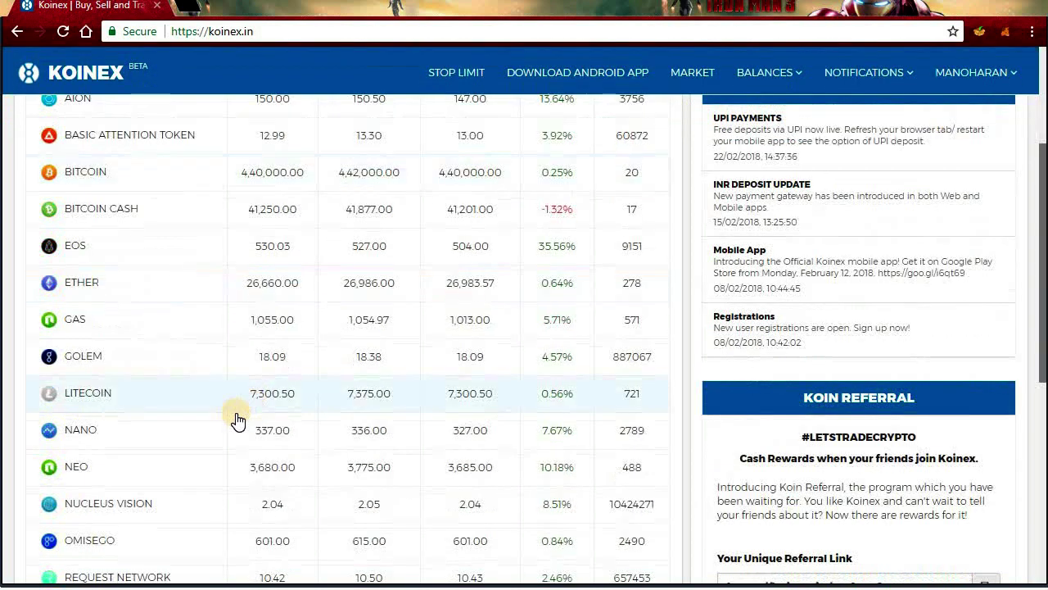